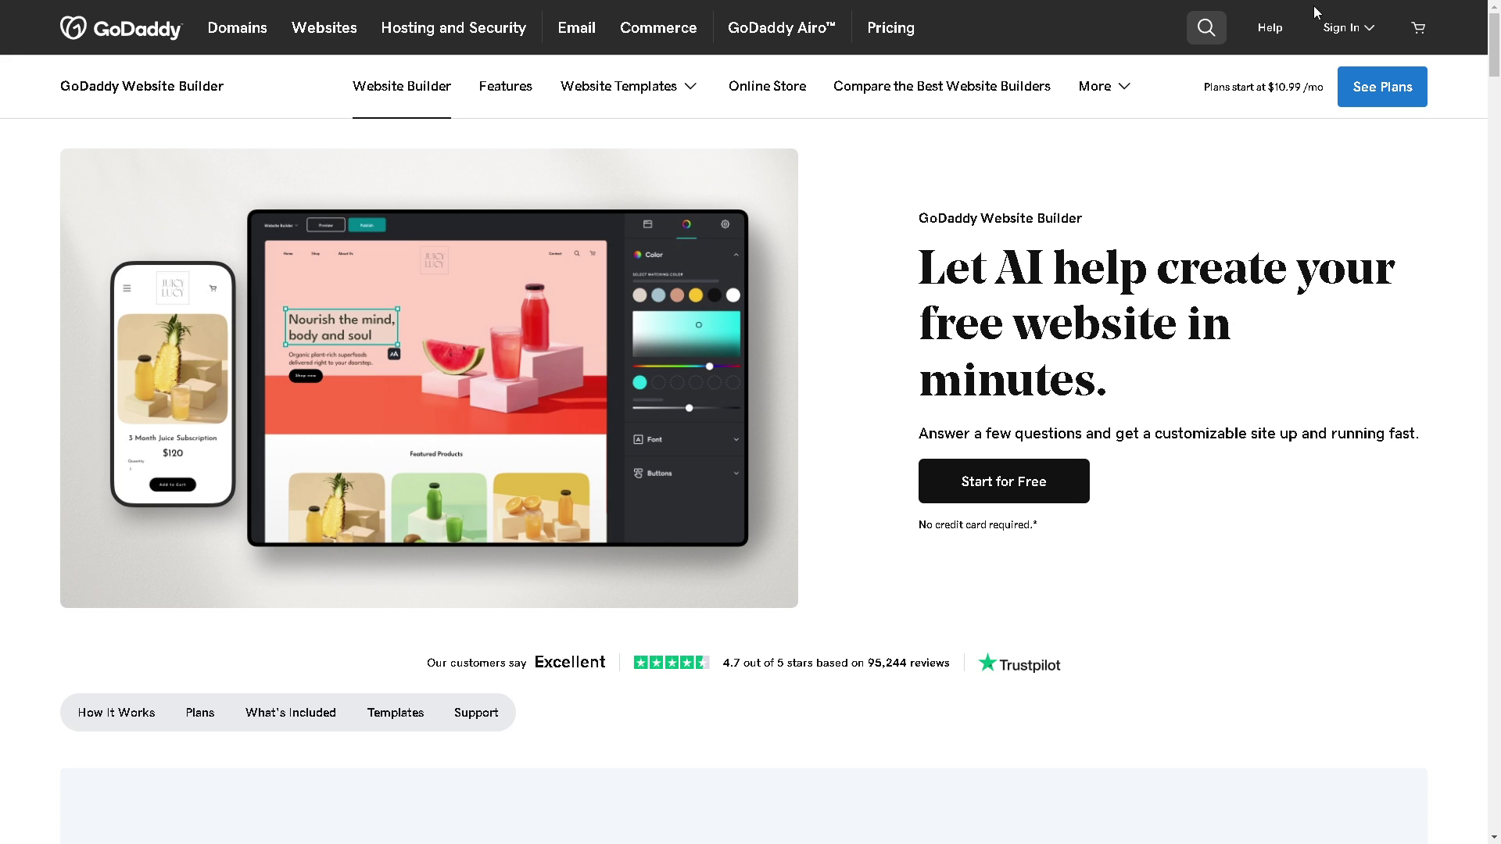
- Go through Sign In to the sign-in page and start creating a new GoDaddy account
click(1346, 27)
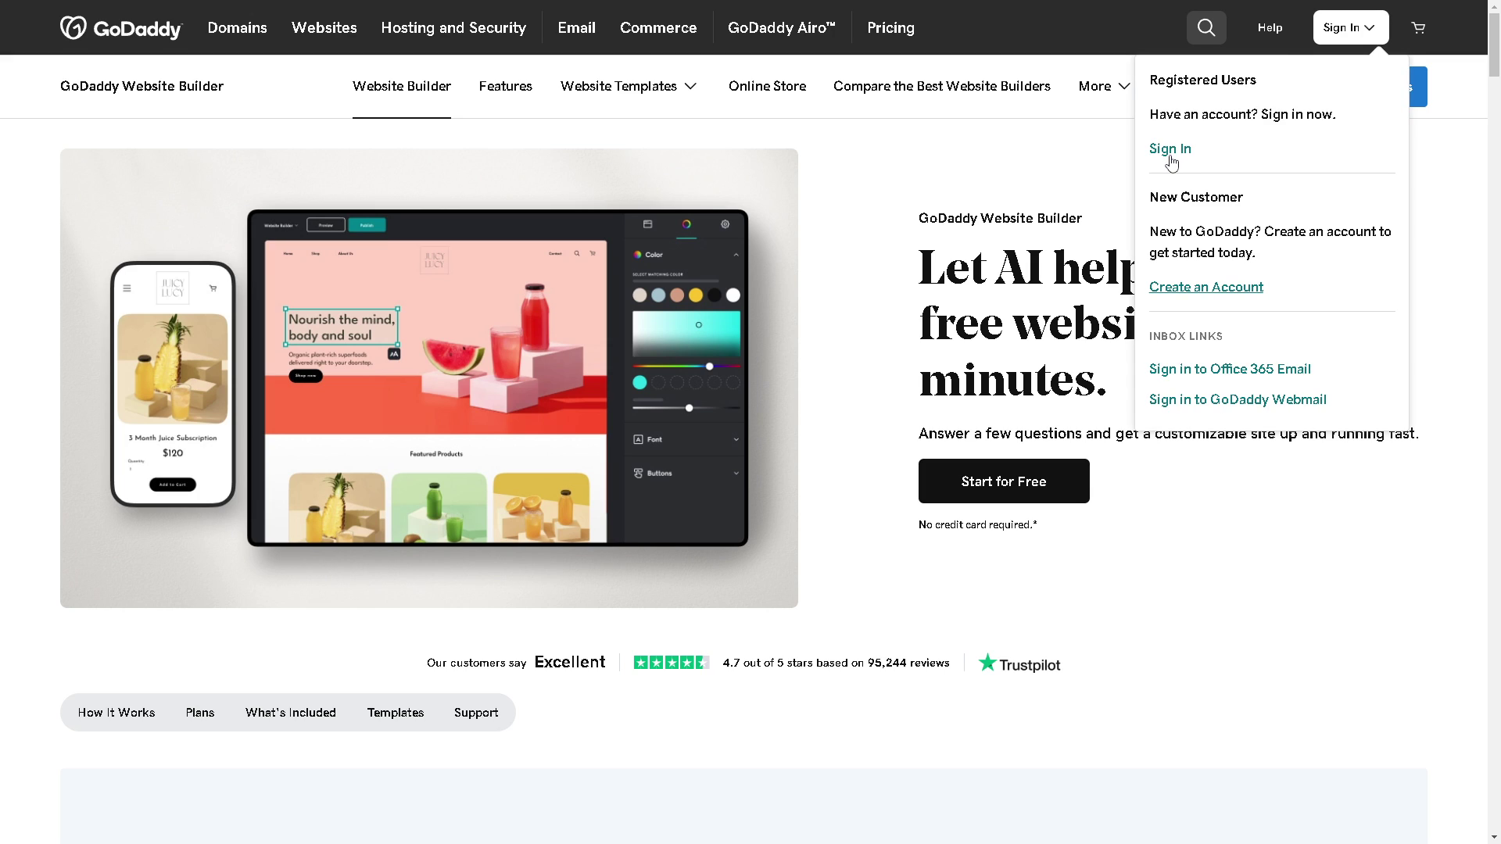
click(1168, 150)
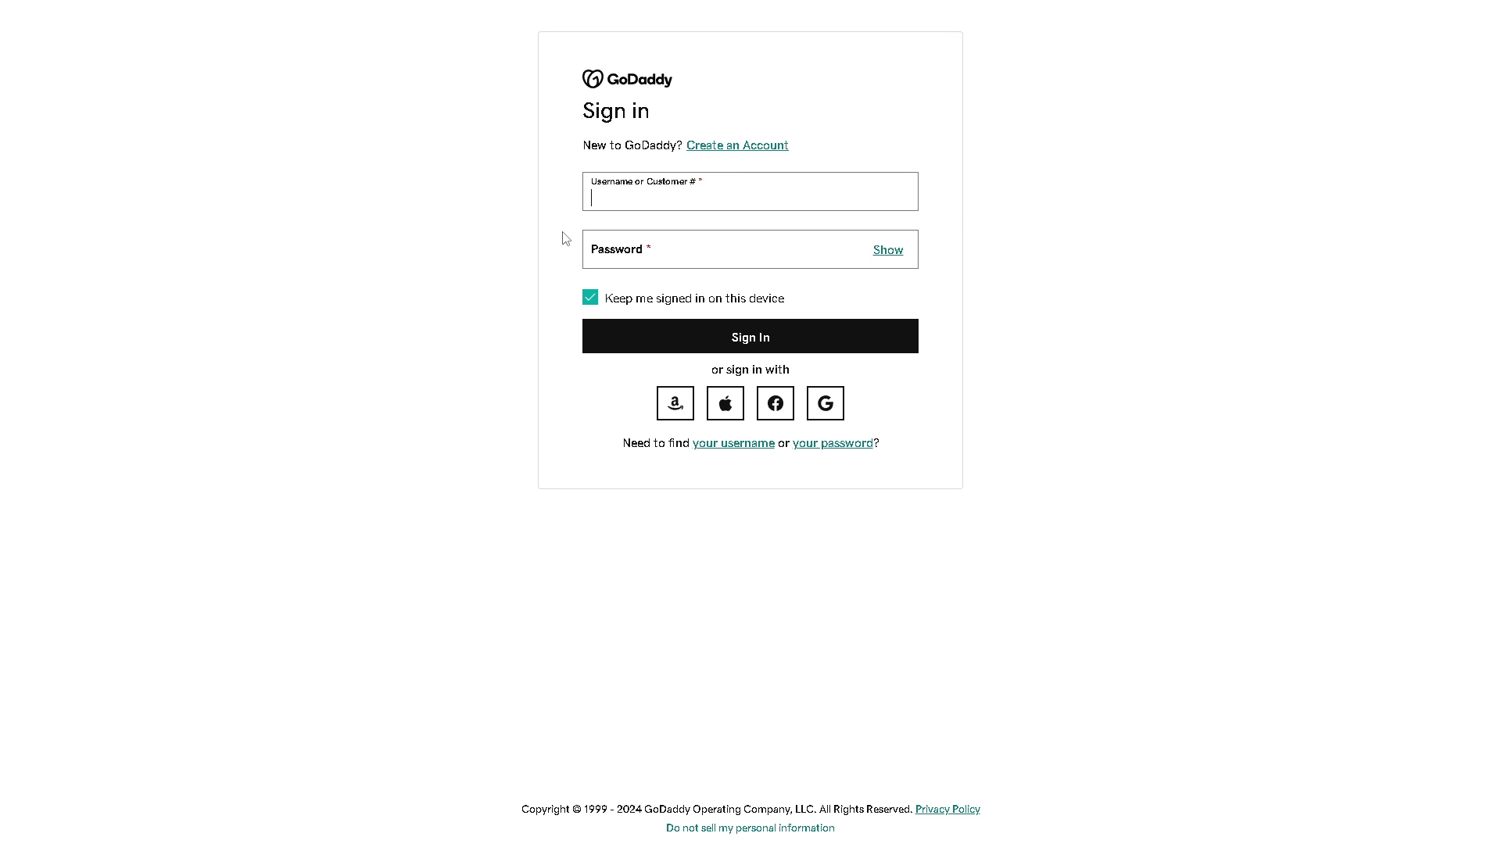
click(726, 149)
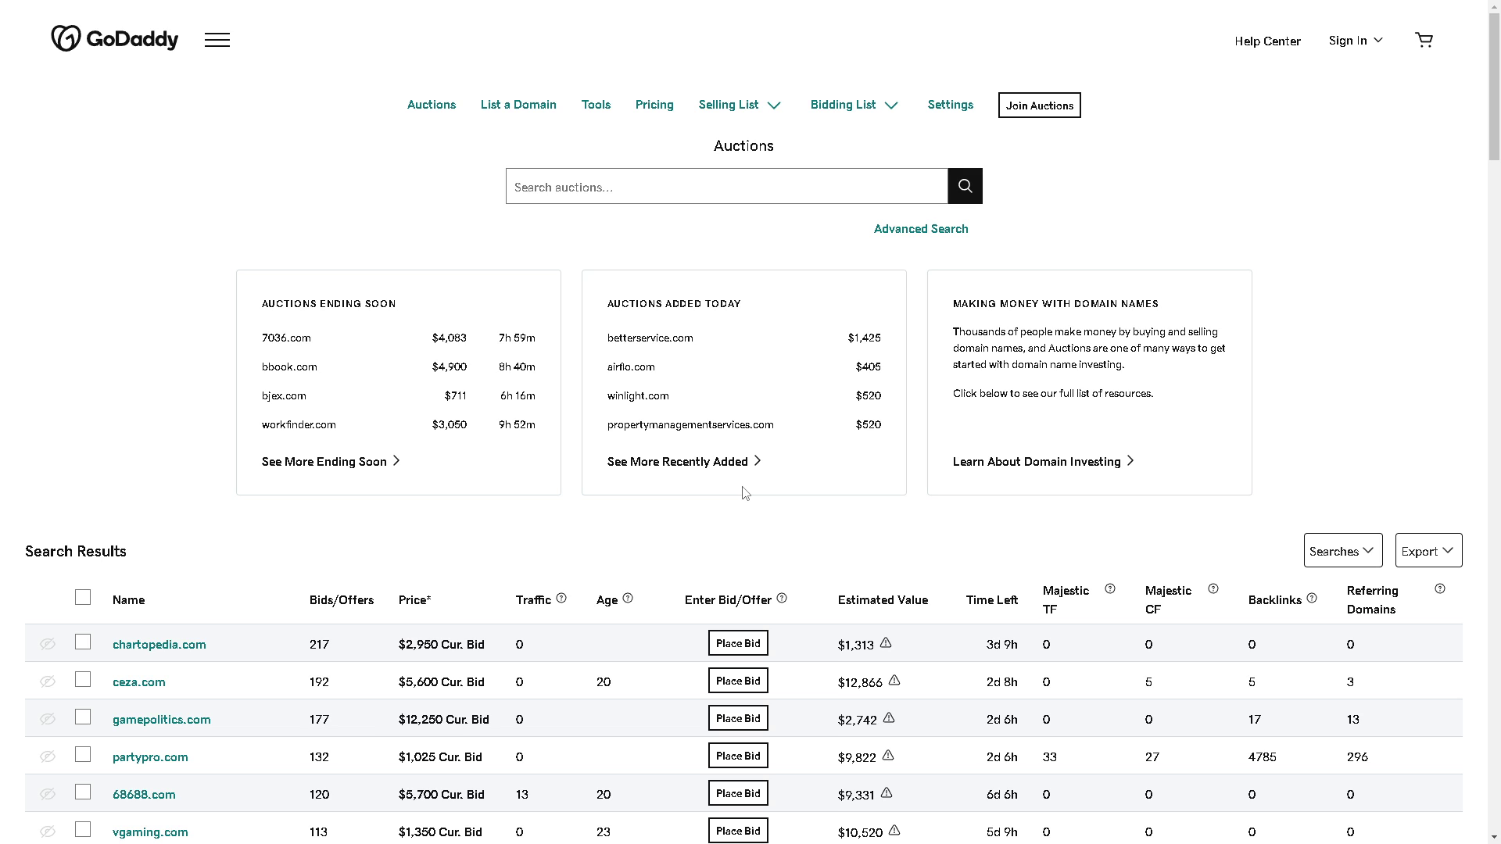
scroll(743, 493, down, 1)
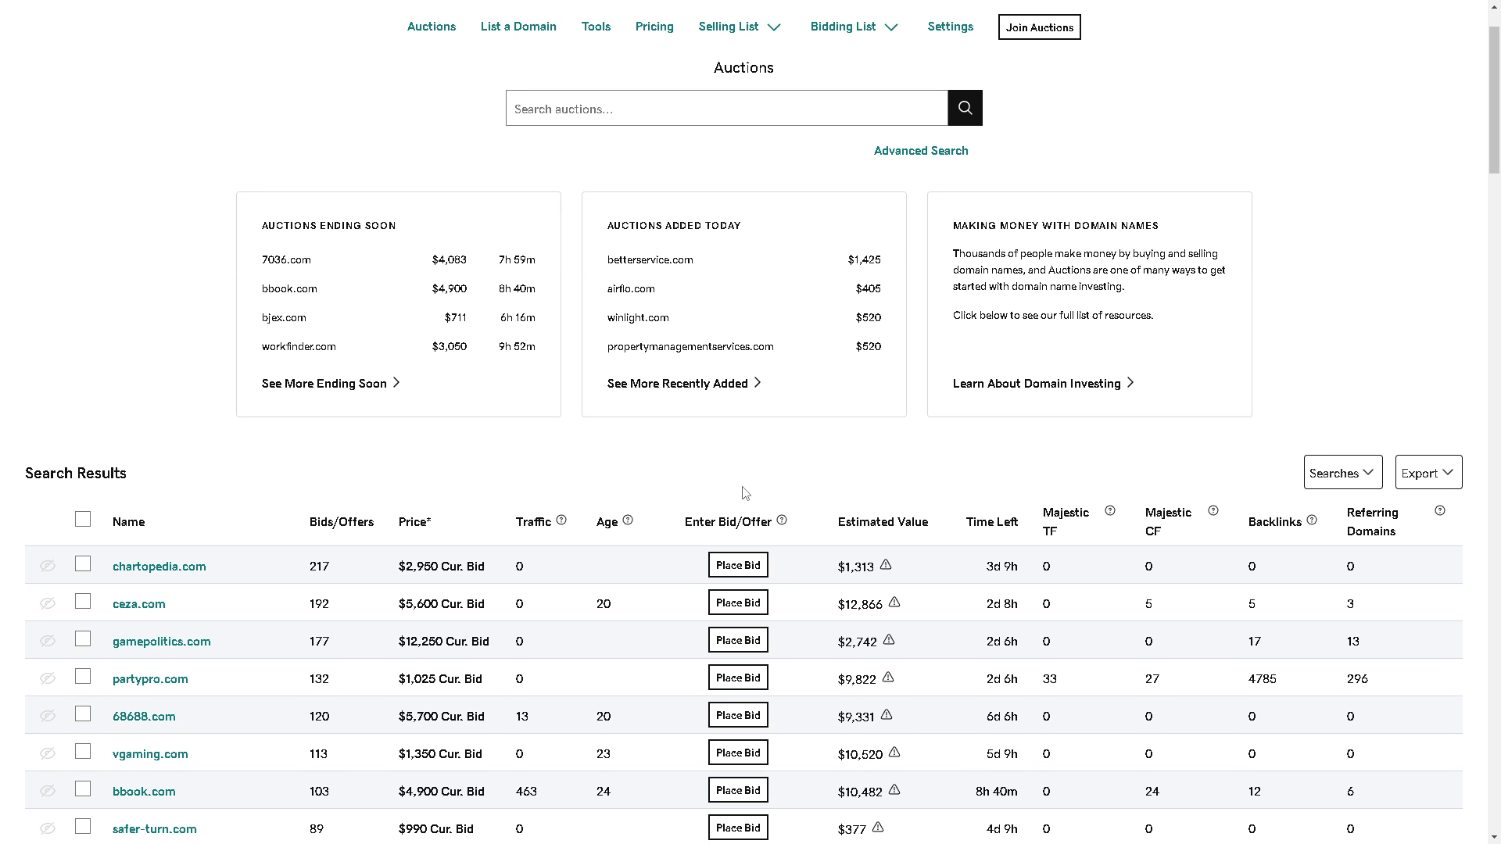
scroll(742, 493, down, 1)
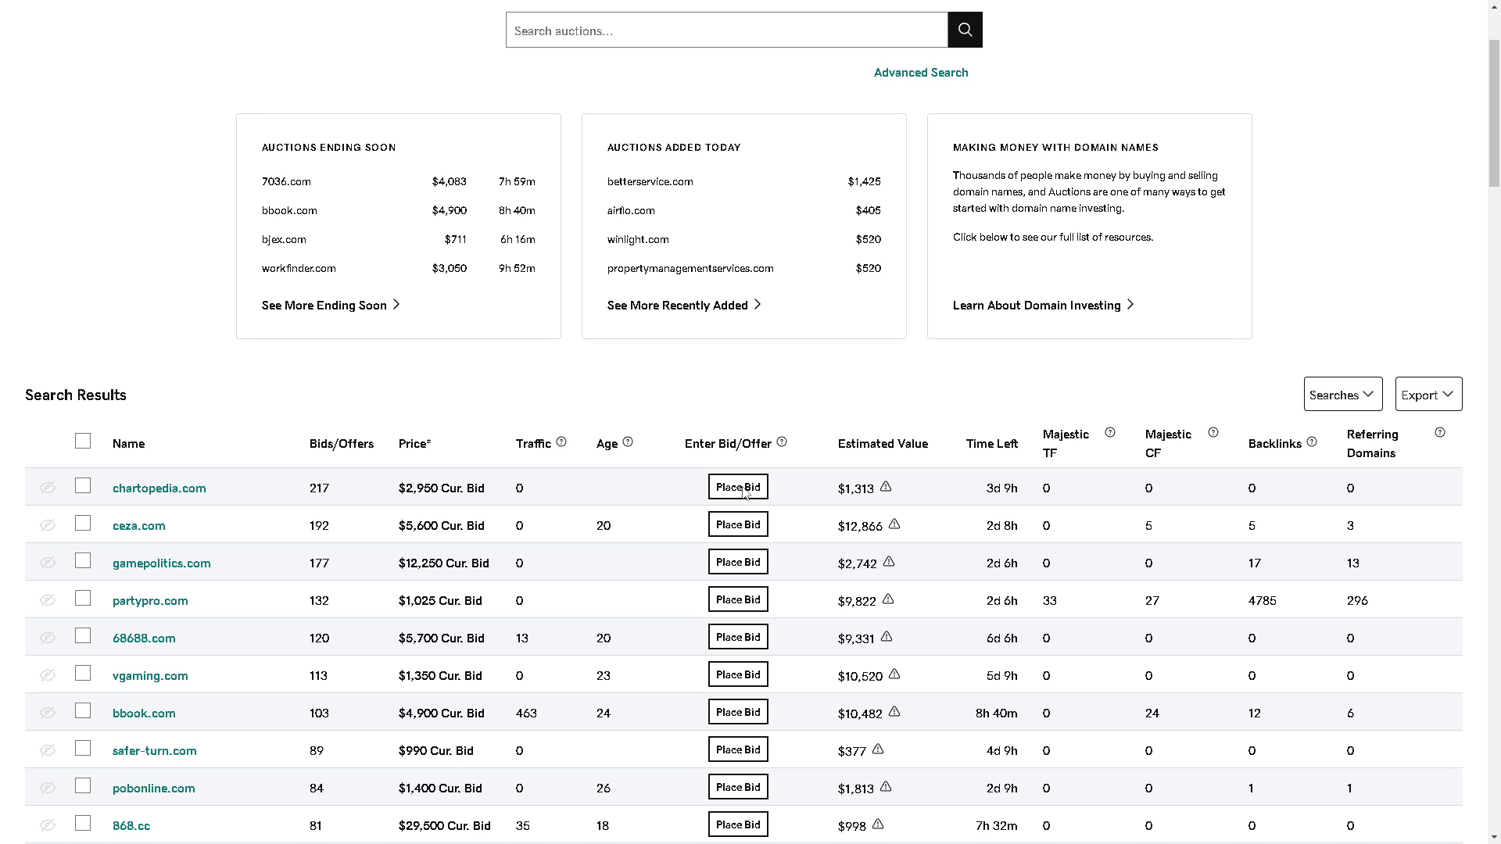
scroll(742, 493, down, 2)
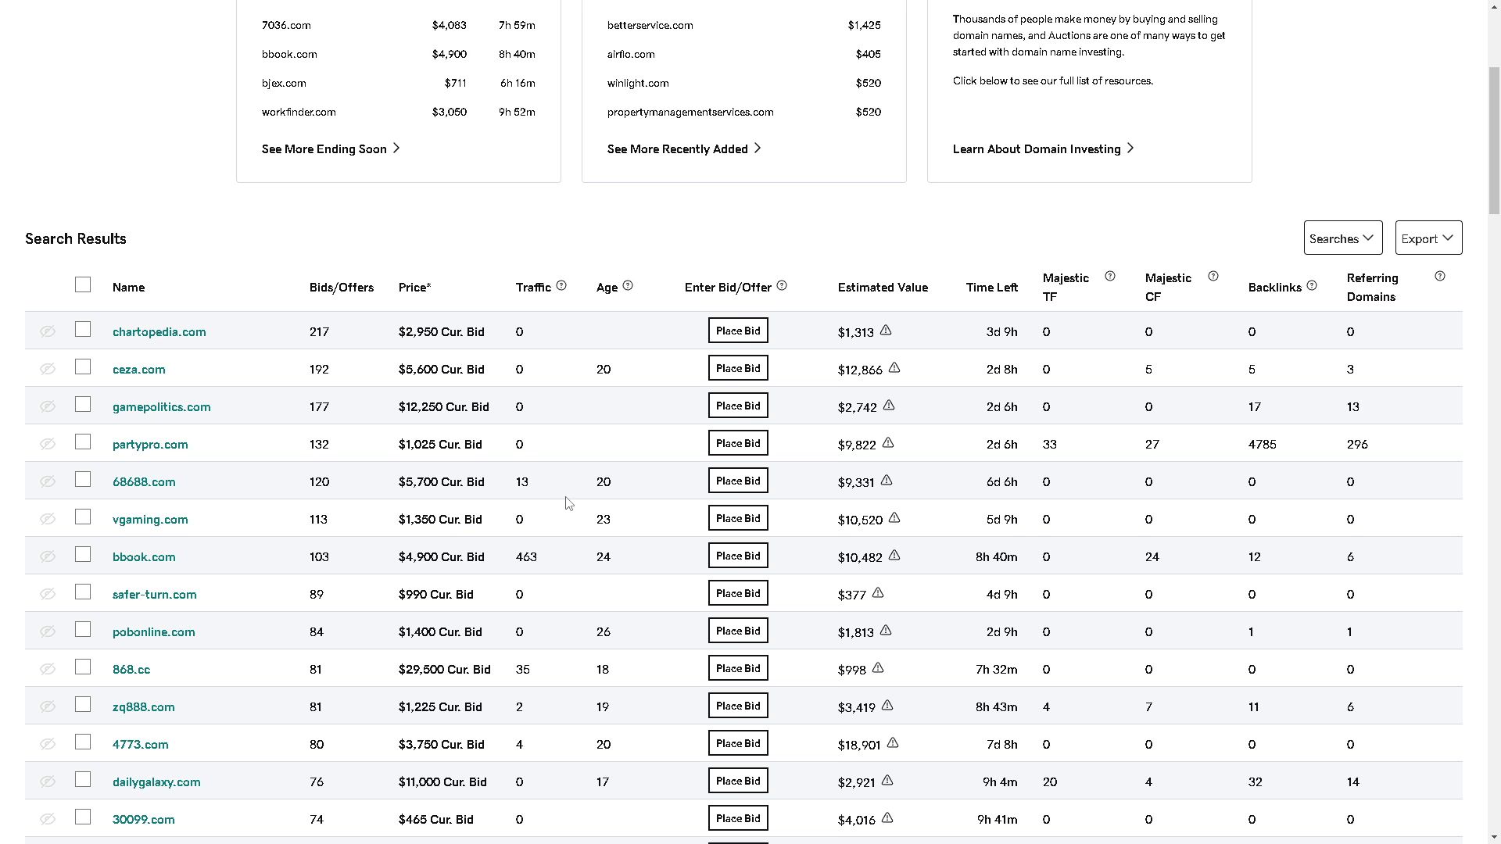
scroll(558, 505, down, 1)
scroll(517, 506, down, 2)
scroll(516, 506, down, 2)
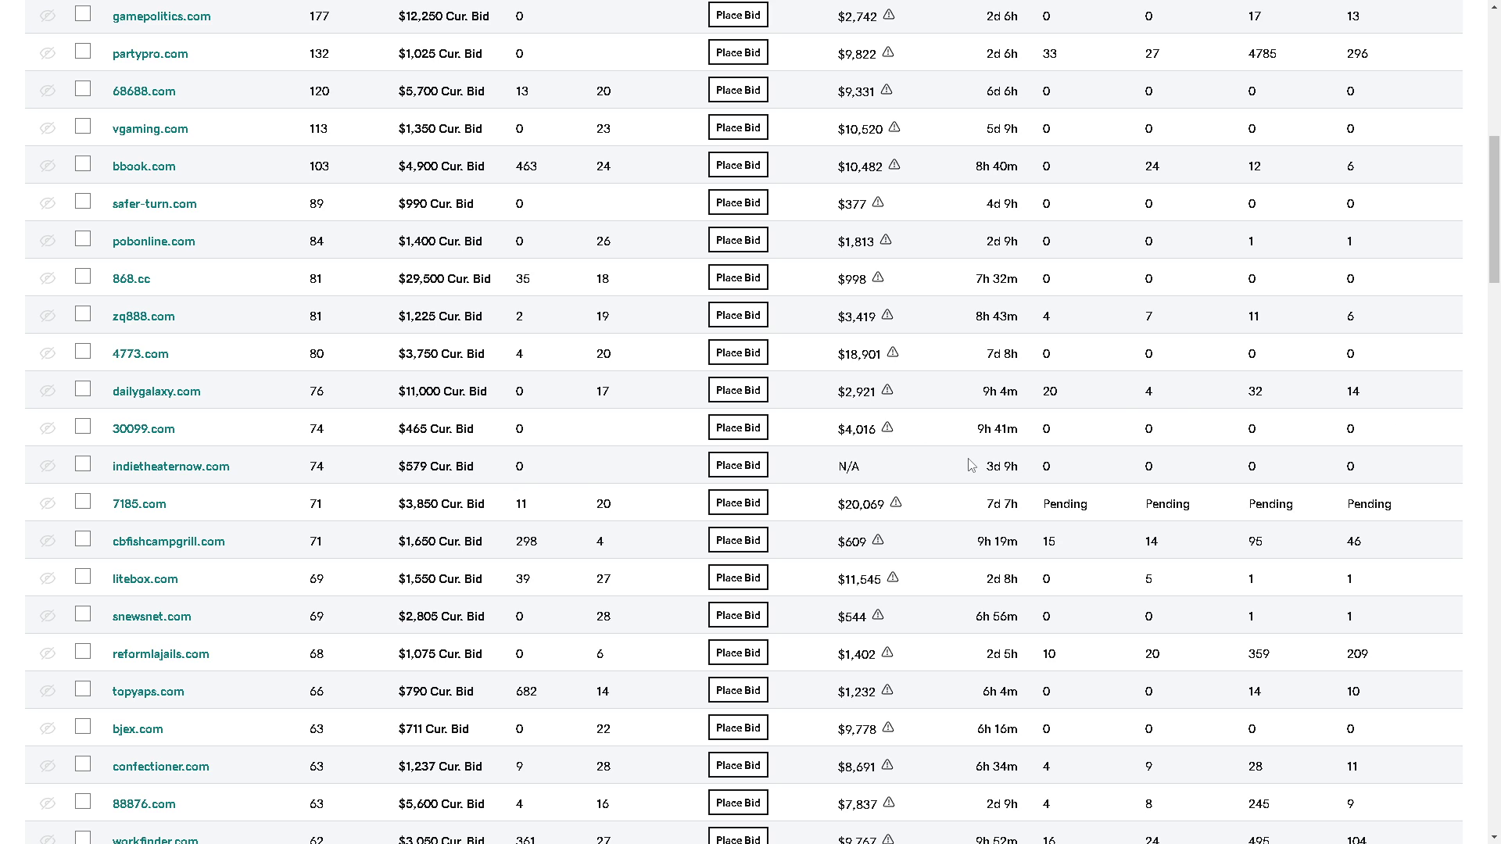
scroll(987, 482, down, 1)
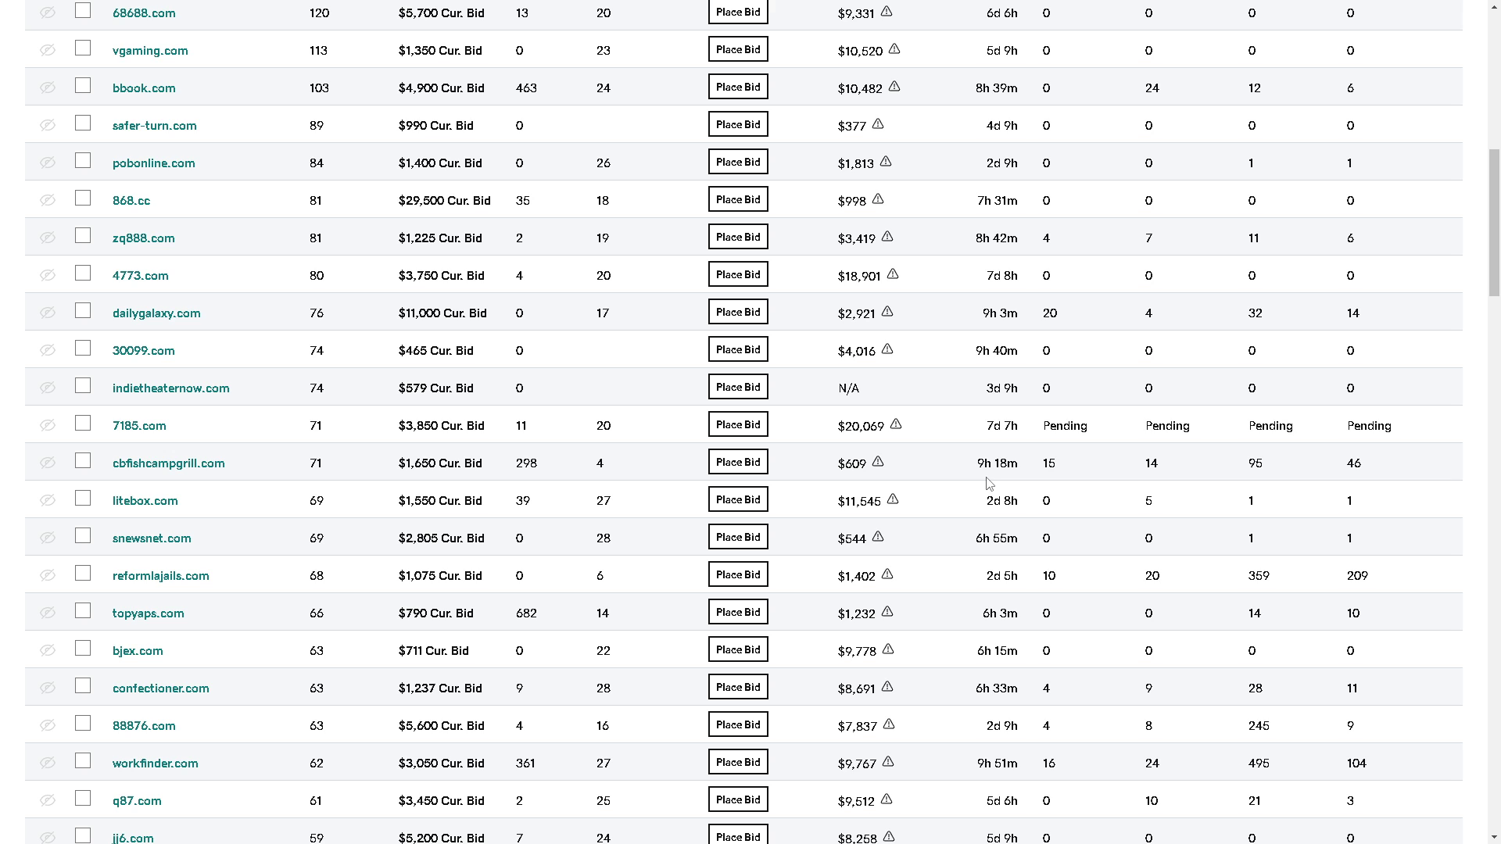
scroll(971, 481, down, 1)
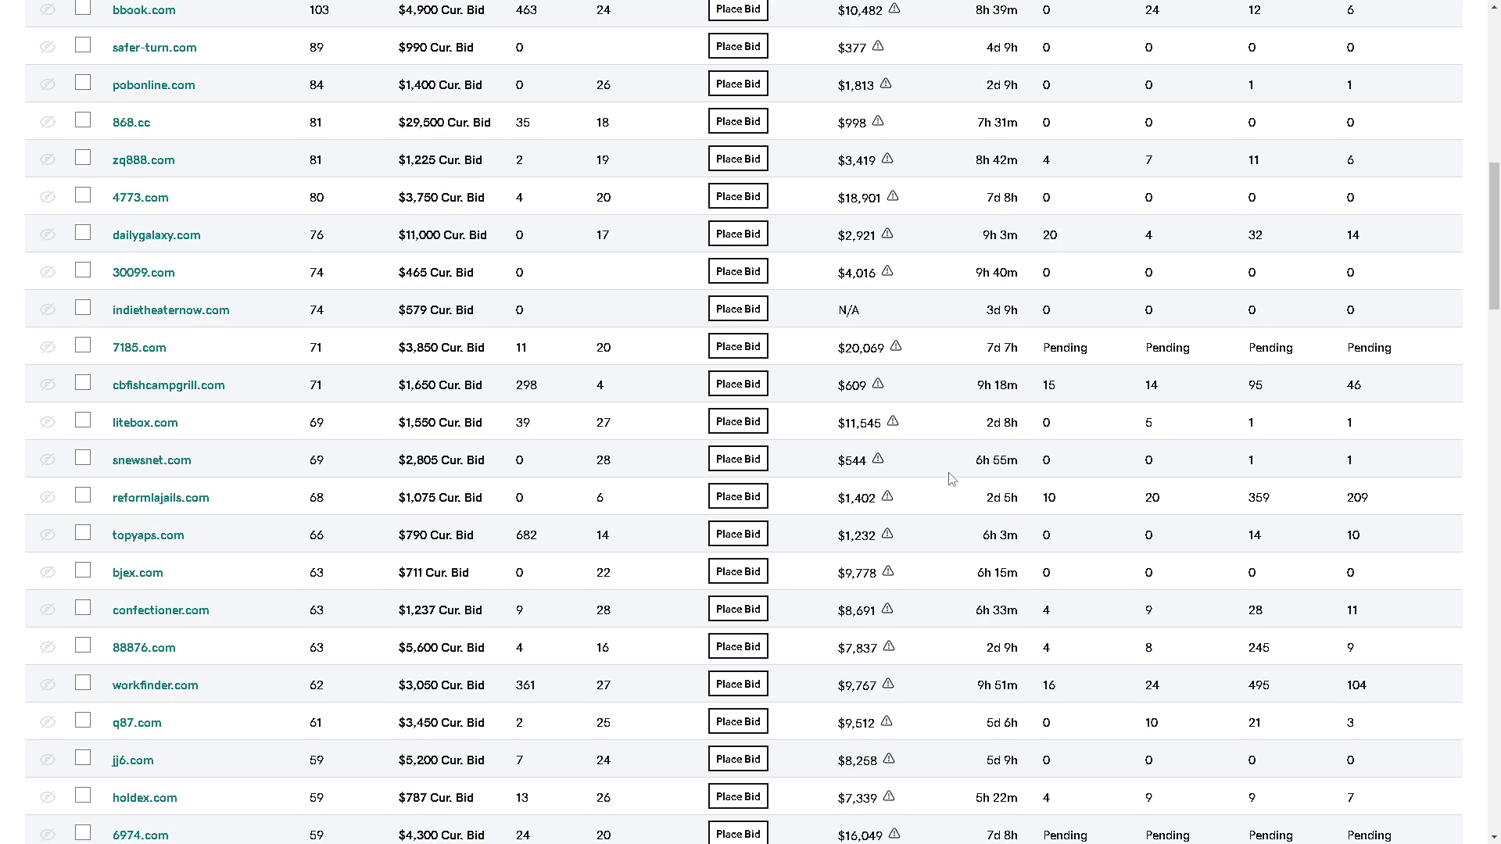
scroll(944, 475, up, 4)
scroll(947, 409, up, 7)
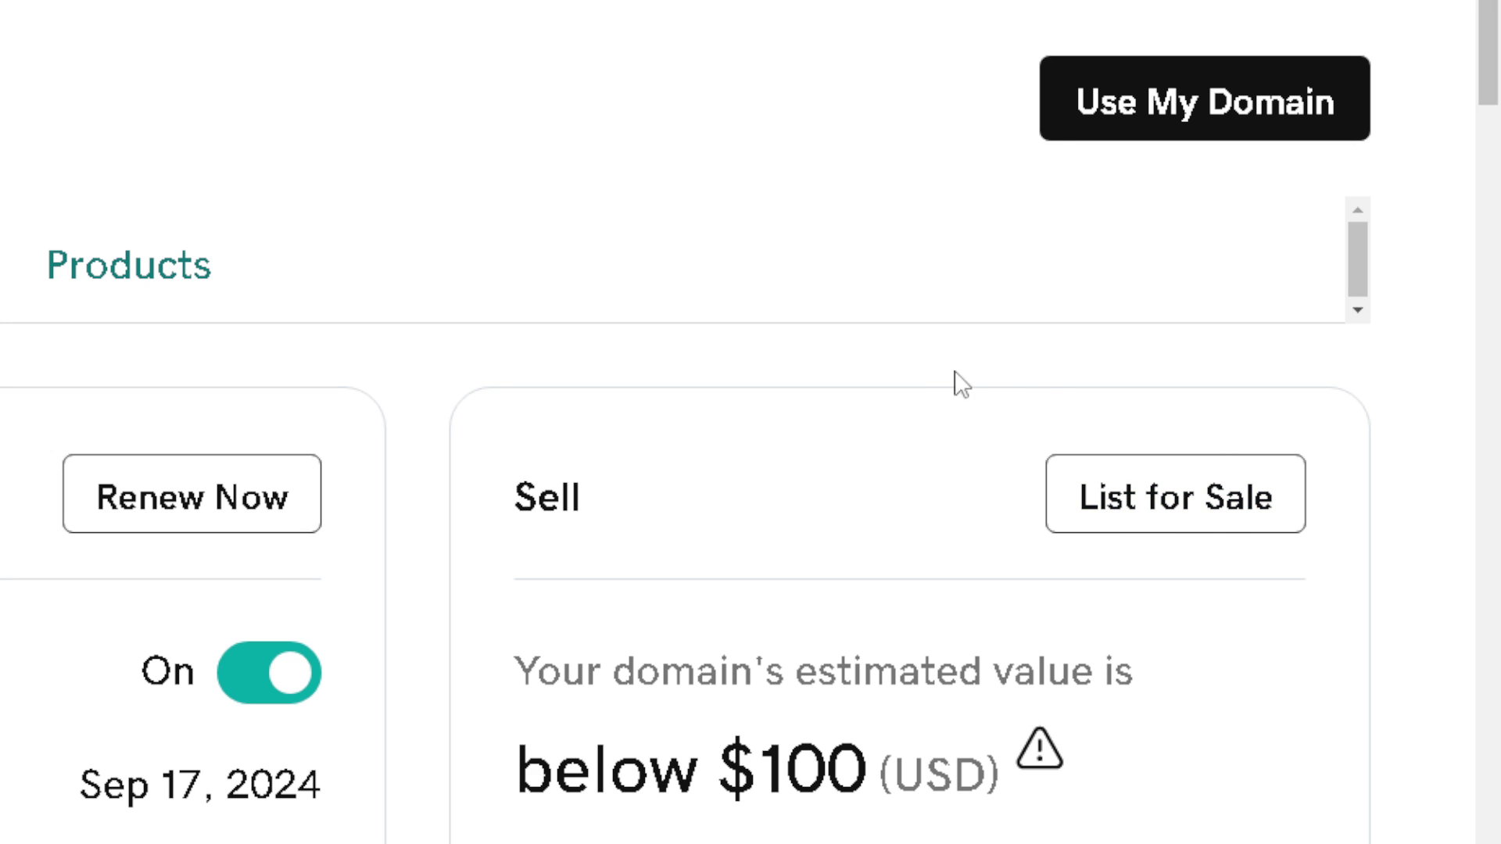
- Start listing arcoeneve.it for sale from the Sell card
click(1109, 505)
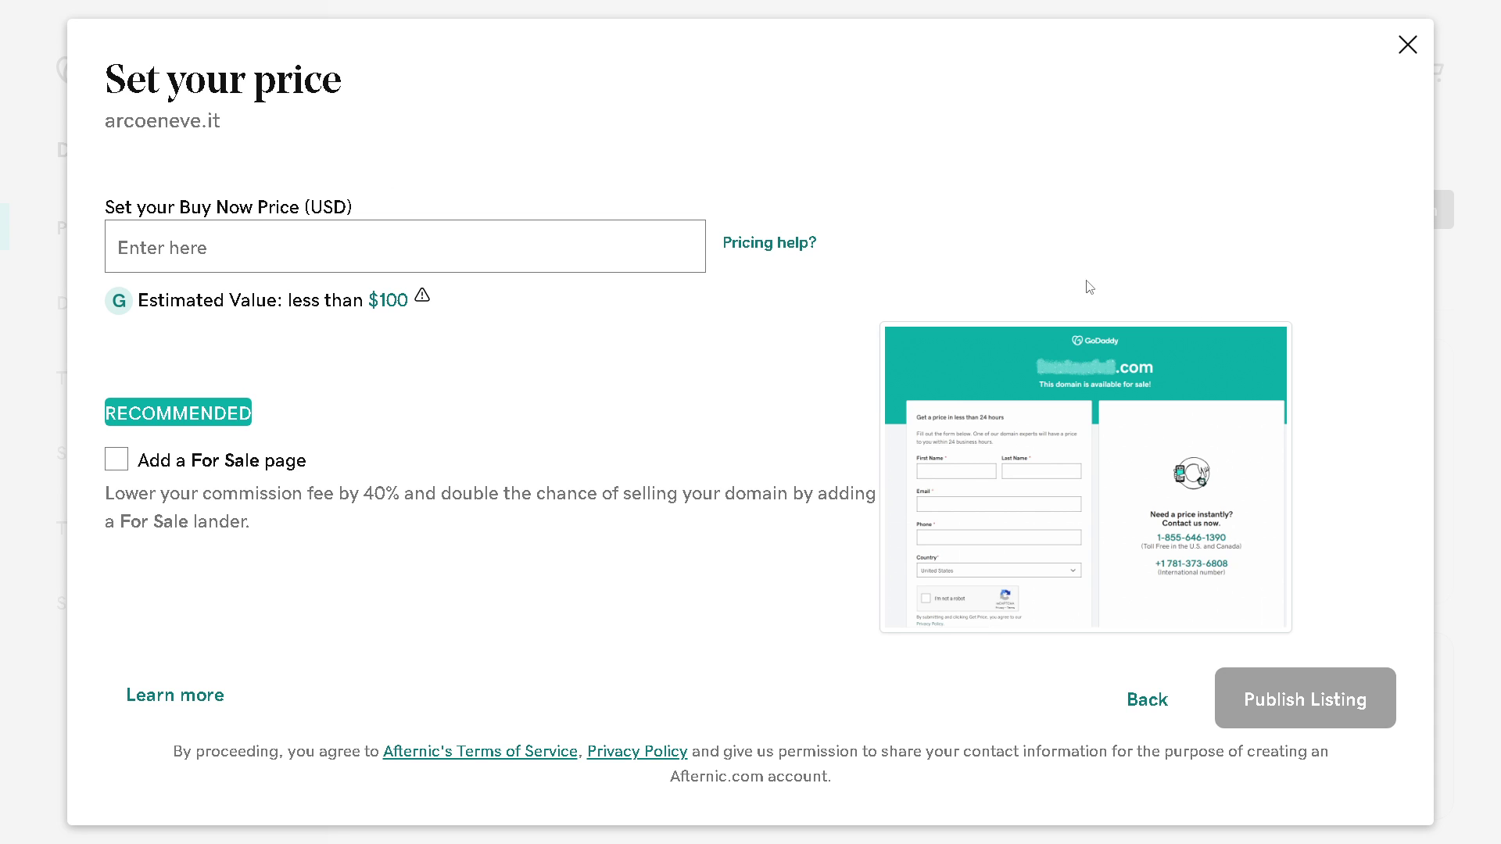
- Enter 1000 as the Buy Now price for arcoeneve.it
click(217, 244)
text(100)
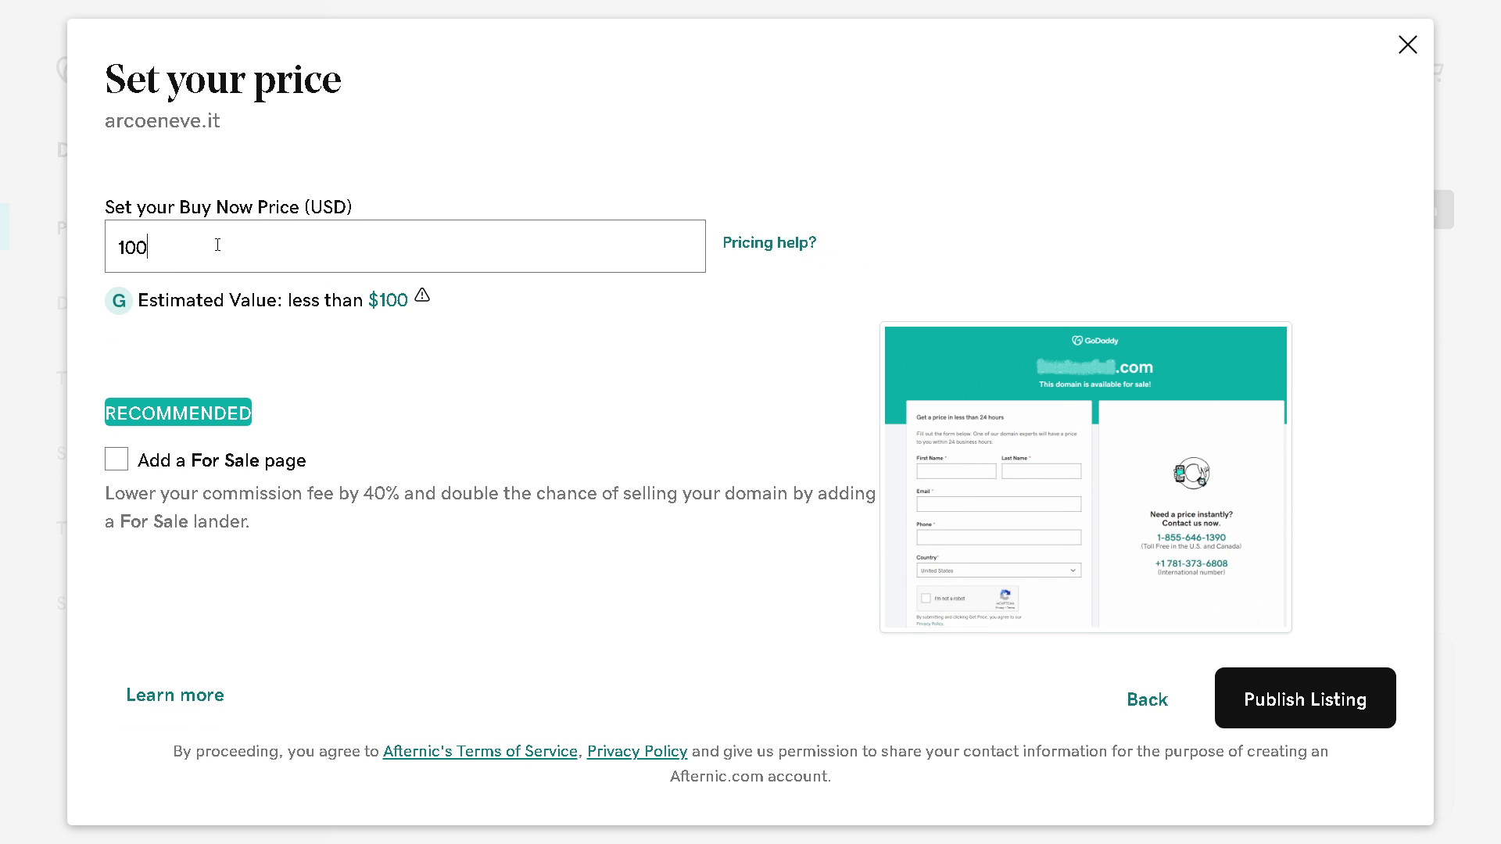
text(0)
- Enable the 'Add a For Sale page' option on the arcoeneve.it listing
click(115, 465)
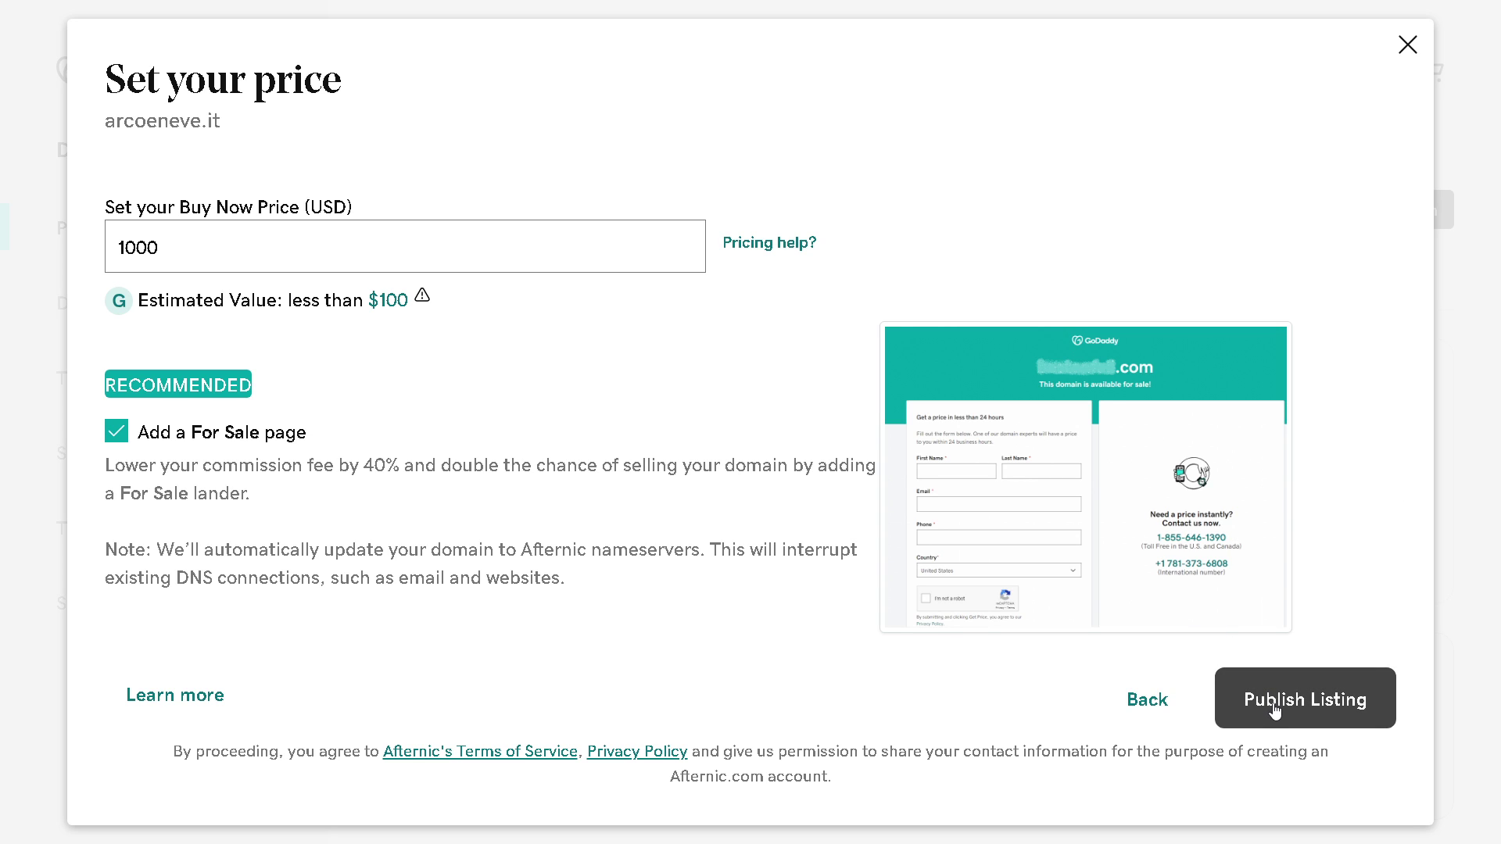
click(1275, 711)
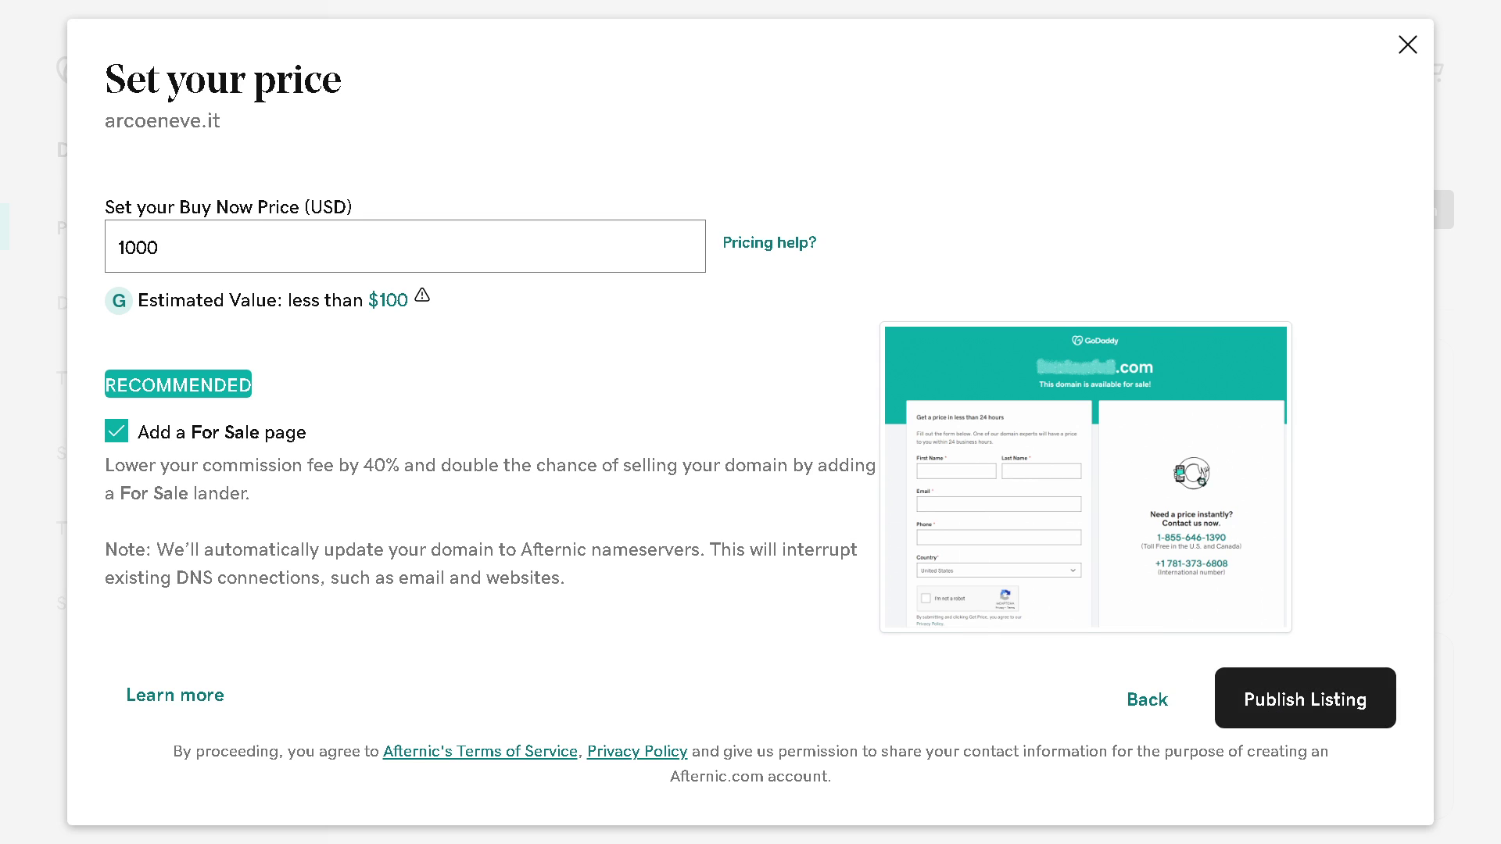